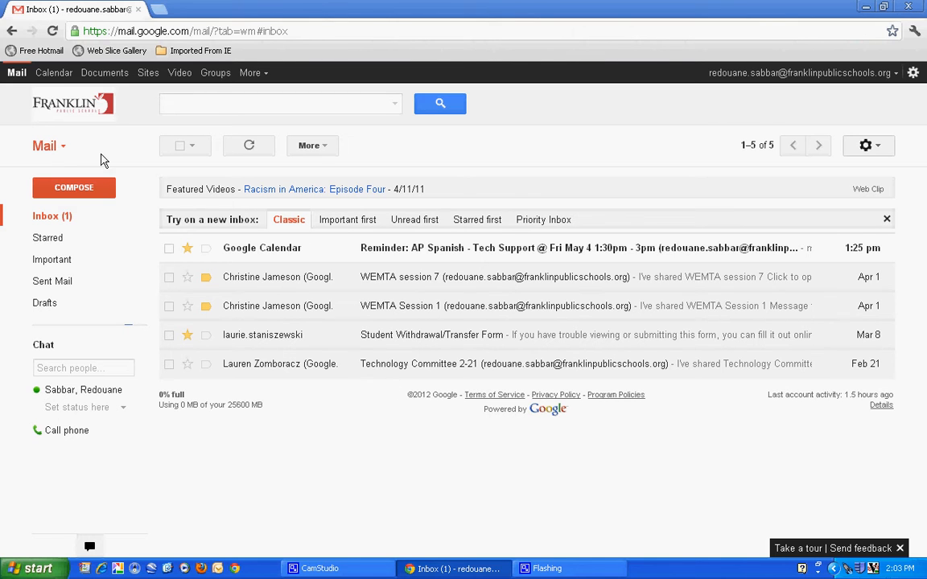
Switch to Contacts and create a new group named 'Library Media Tech Integrators'.
{"action": "left_click", "coordinate": [63, 152]}
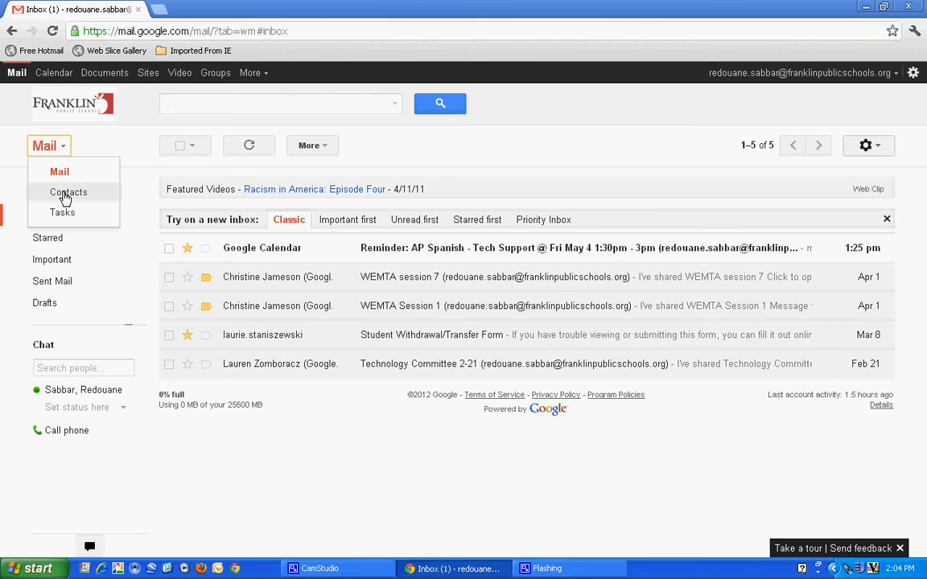
{"action": "left_click", "coordinate": [66, 197]}
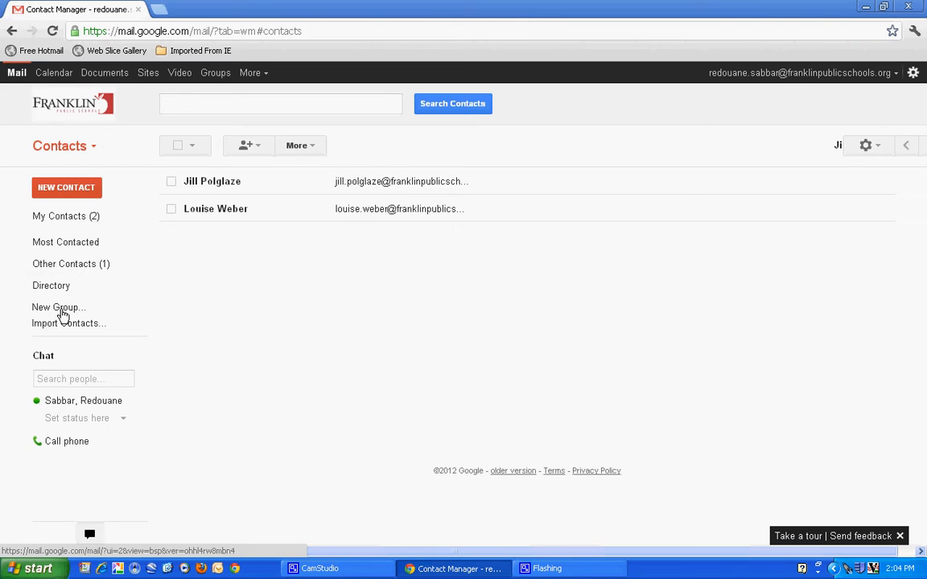
{"action": "left_click", "coordinate": [64, 314]}
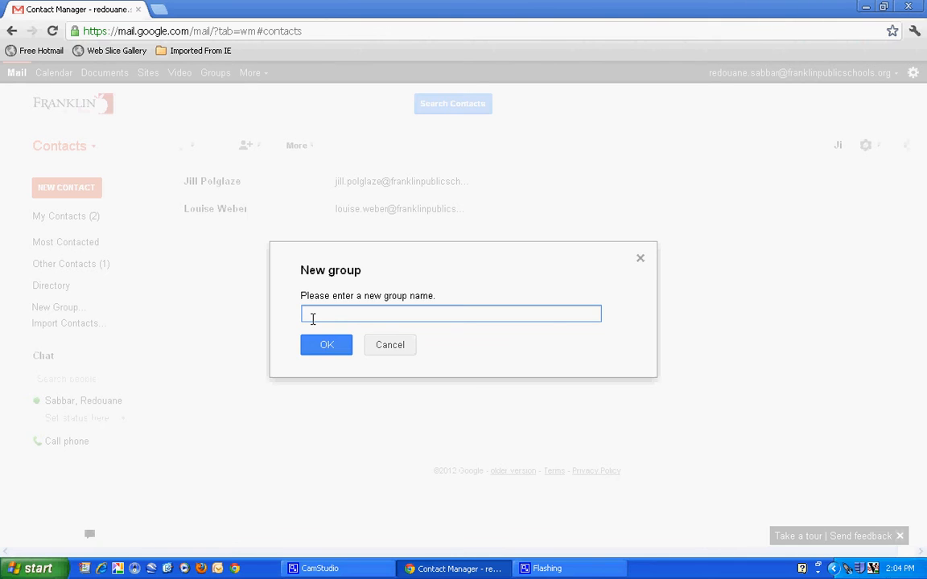
{"action": "type", "text": "Library Media Tech Integrators"}
{"action": "left_click", "coordinate": [325, 345]}
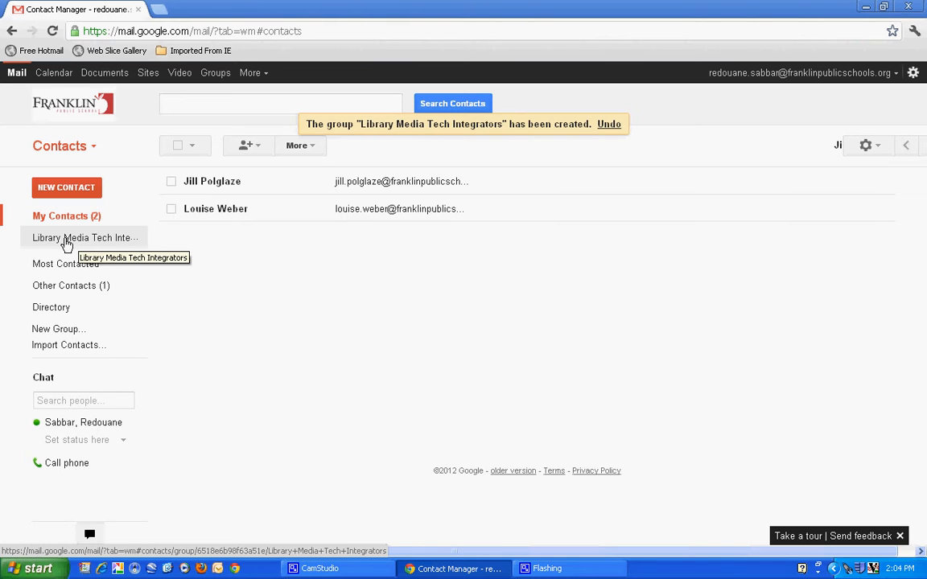
Open the new group and search contacts for a colleague by full name.
{"action": "left_click", "coordinate": [67, 239]}
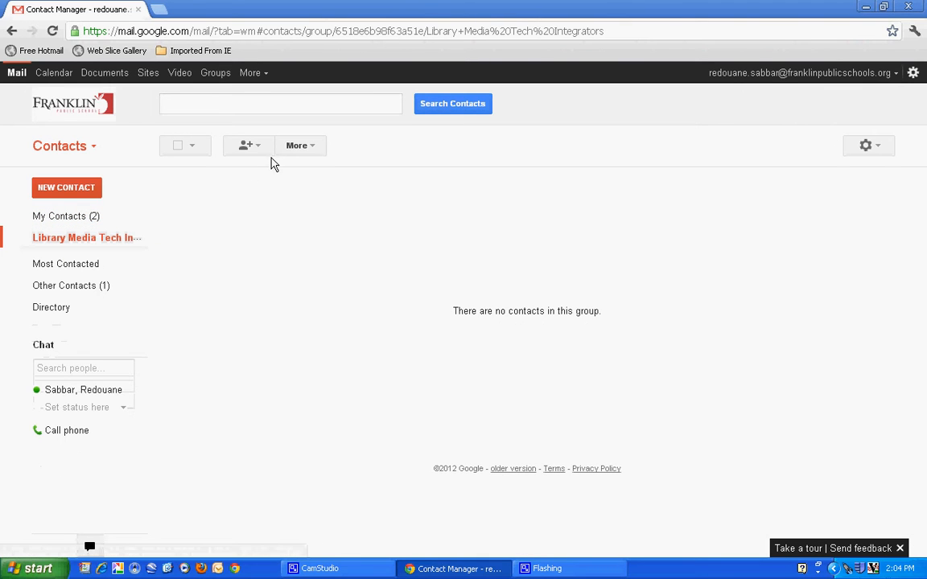
{"action": "left_click", "coordinate": [176, 103]}
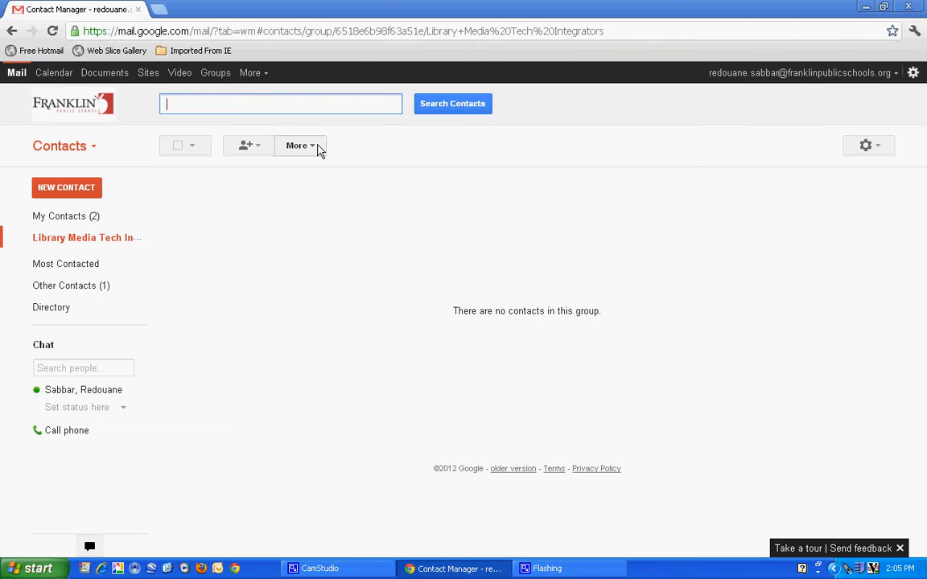
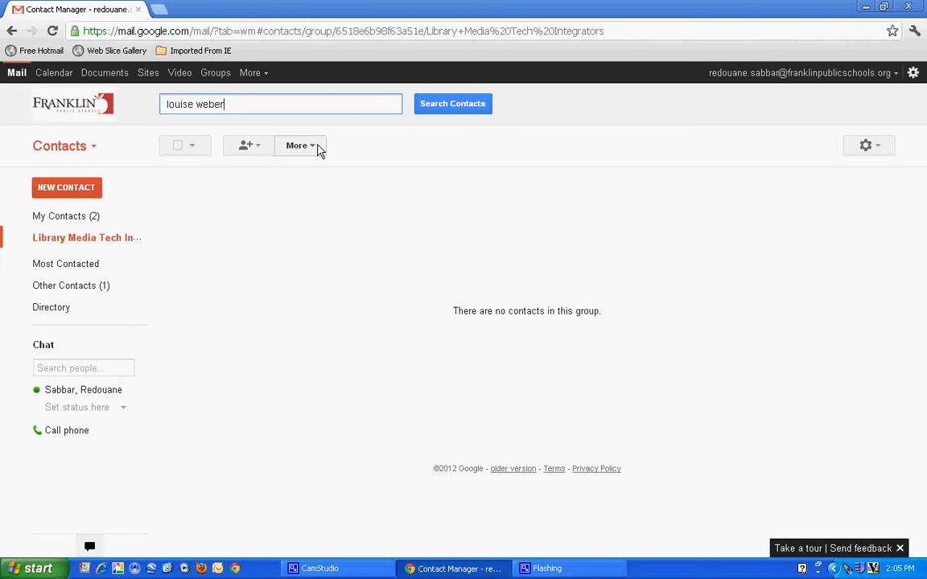
{"action": "key", "text": "Return"}
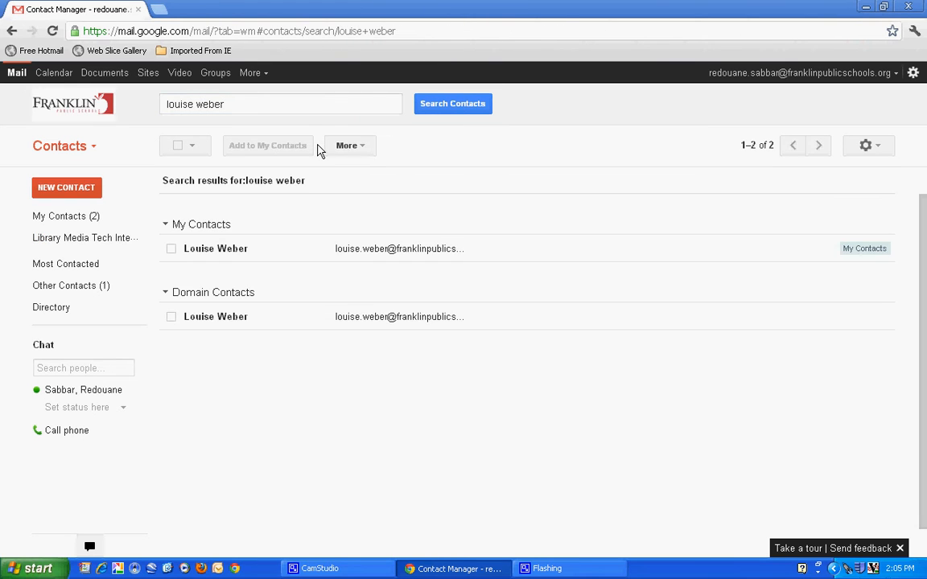
Add the found colleague's contact to the Library Media Tech Integrators group.
{"action": "mouse_move", "coordinate": [207, 325]}
{"action": "left_click", "coordinate": [213, 249]}
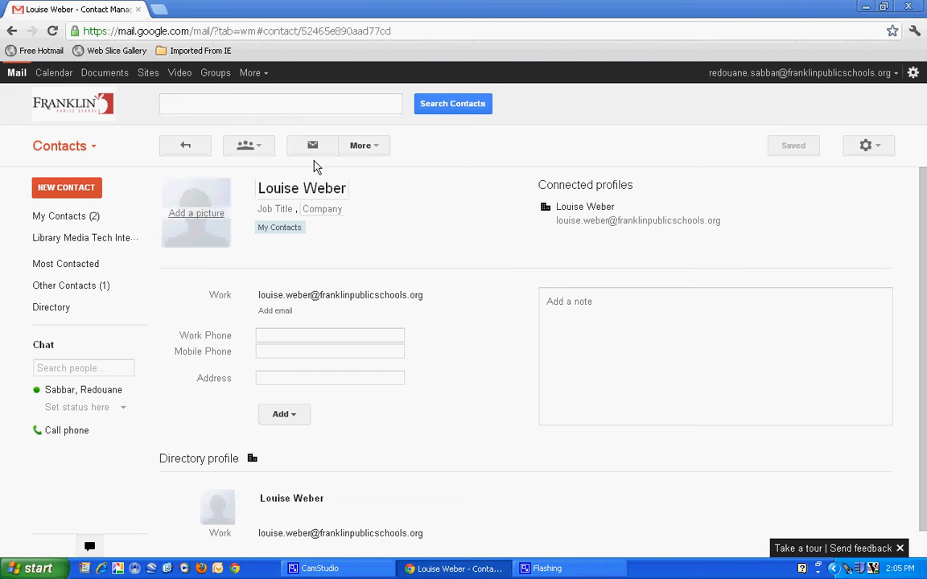
{"action": "left_click", "coordinate": [258, 149]}
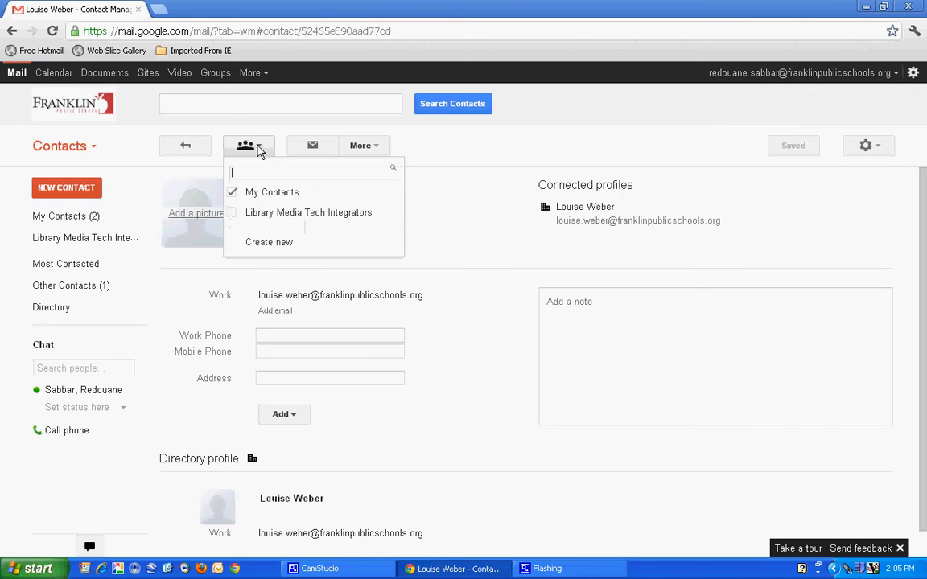
{"action": "left_click", "coordinate": [255, 216]}
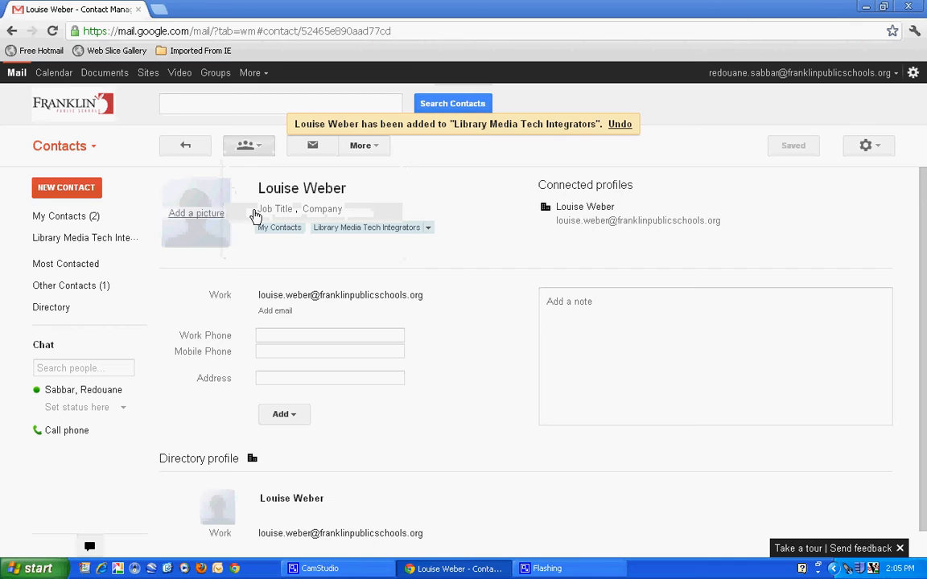
Search contacts for the second colleague by first name and surname.
{"action": "left_click", "coordinate": [178, 104]}
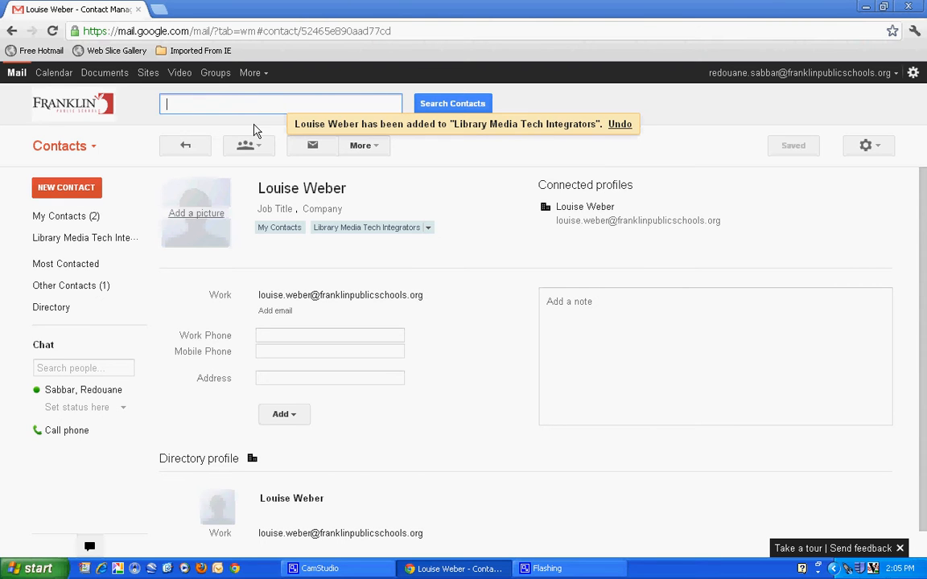
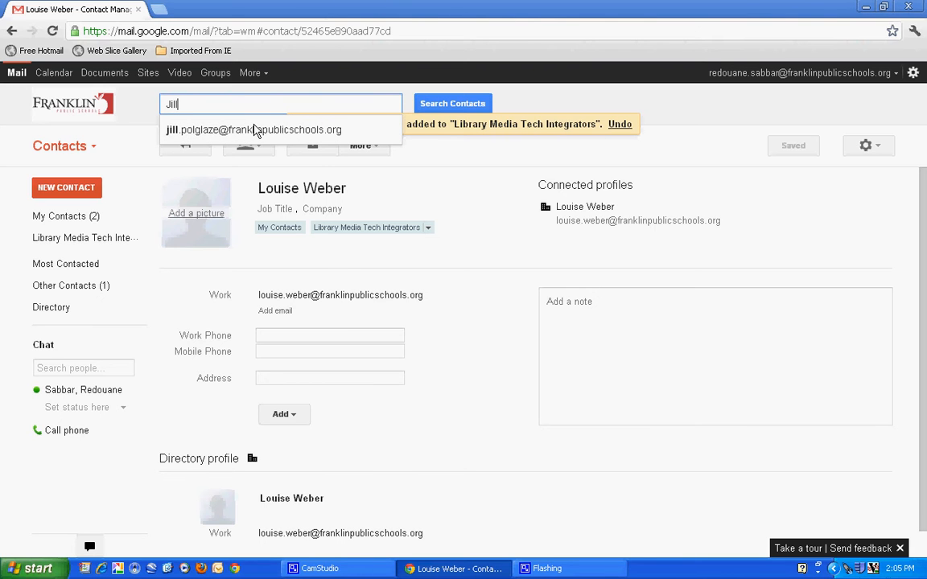
{"action": "key", "text": "Return"}
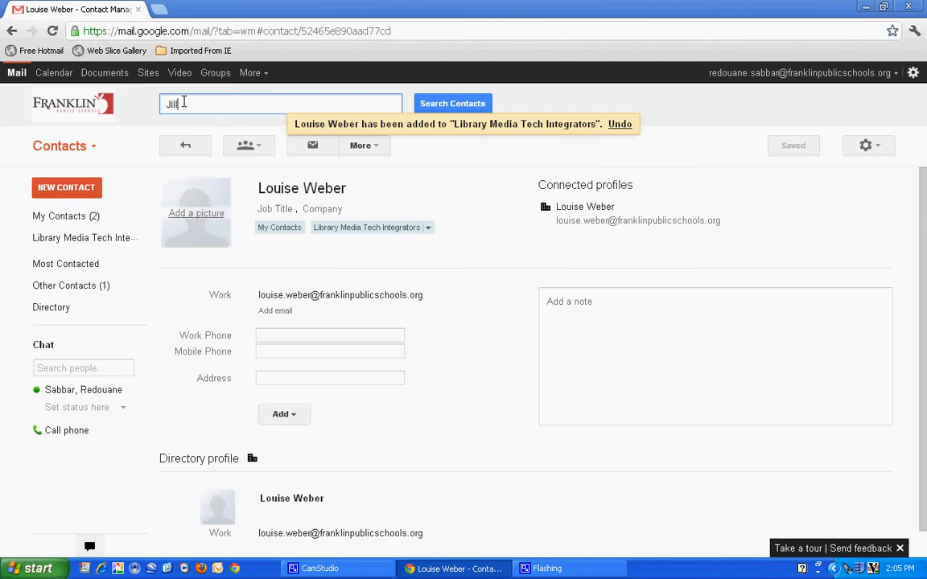
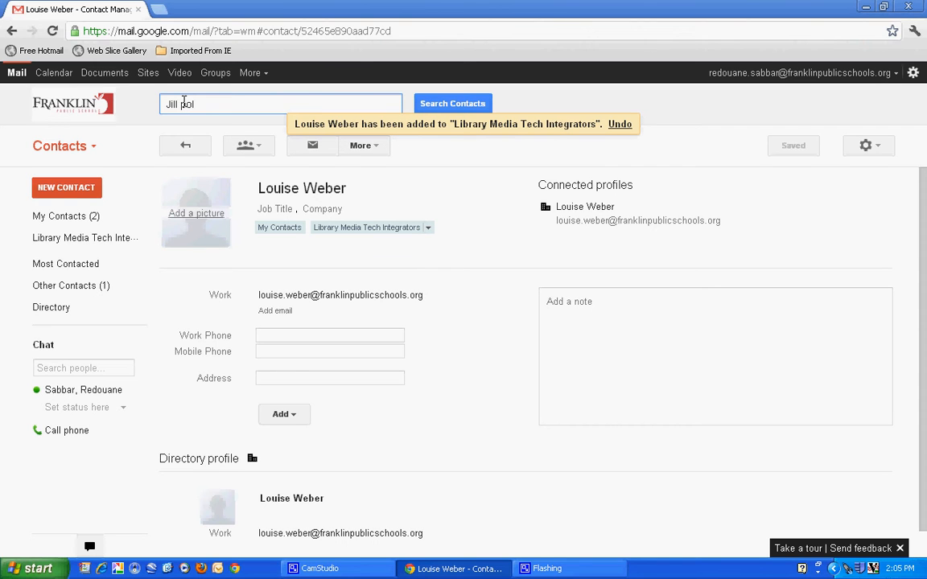
{"action": "key", "text": "Return"}
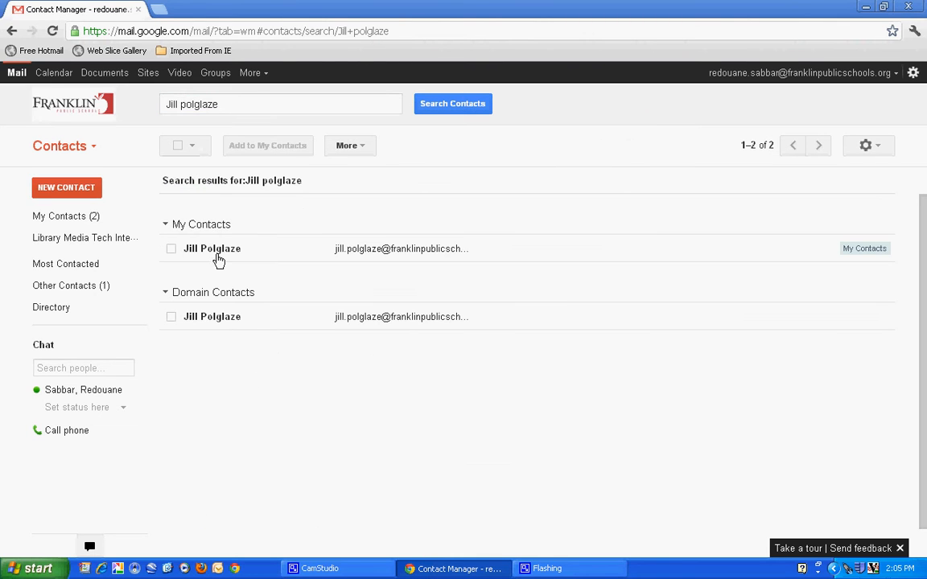
Add the second colleague's contact to Library Media Tech Integrators.
{"action": "left_click", "coordinate": [218, 251]}
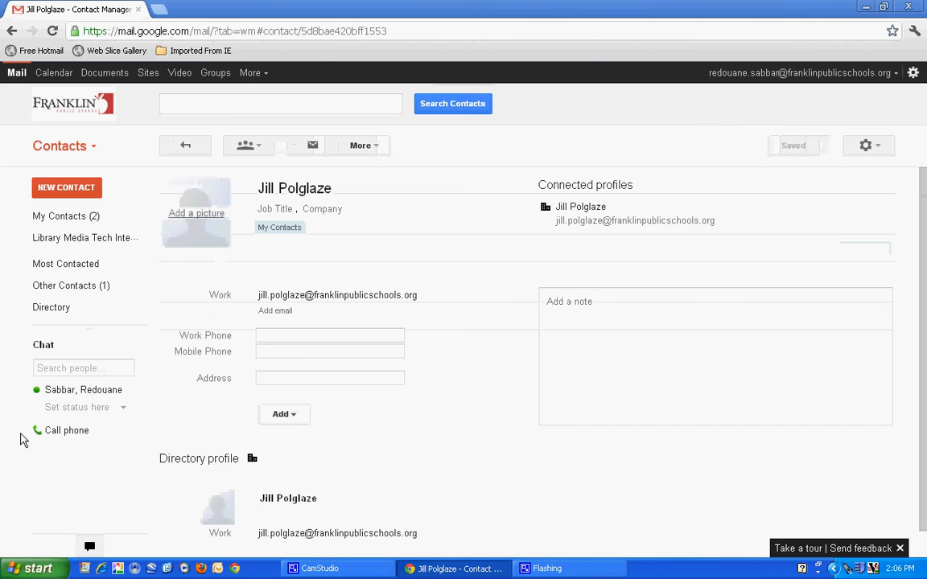
{"action": "left_click", "coordinate": [256, 148]}
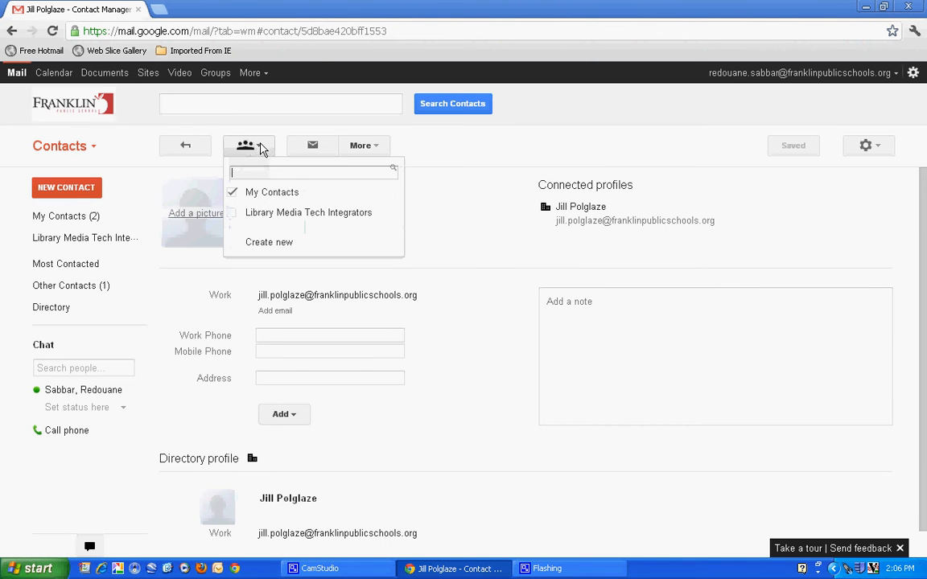
{"action": "left_click", "coordinate": [274, 213]}
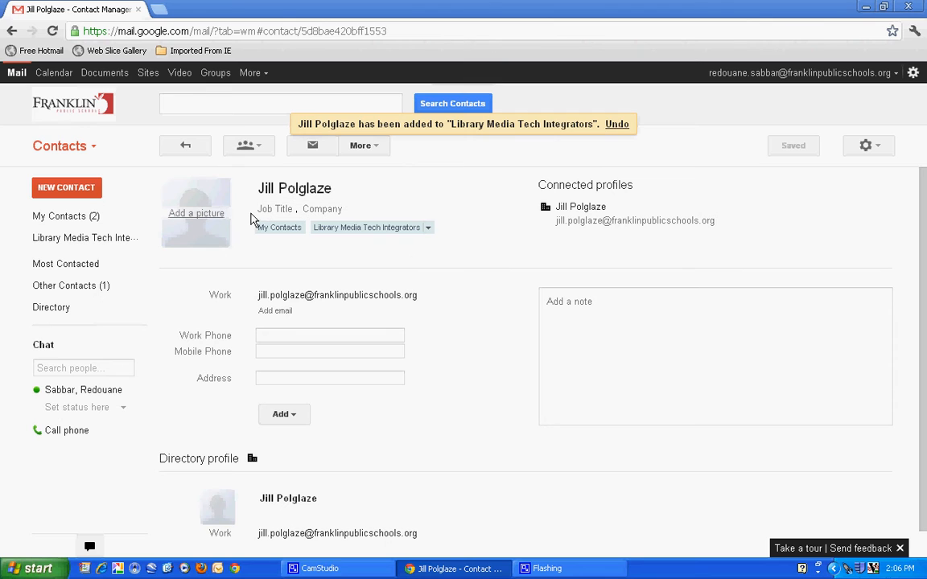
{"action": "left_click", "coordinate": [175, 105]}
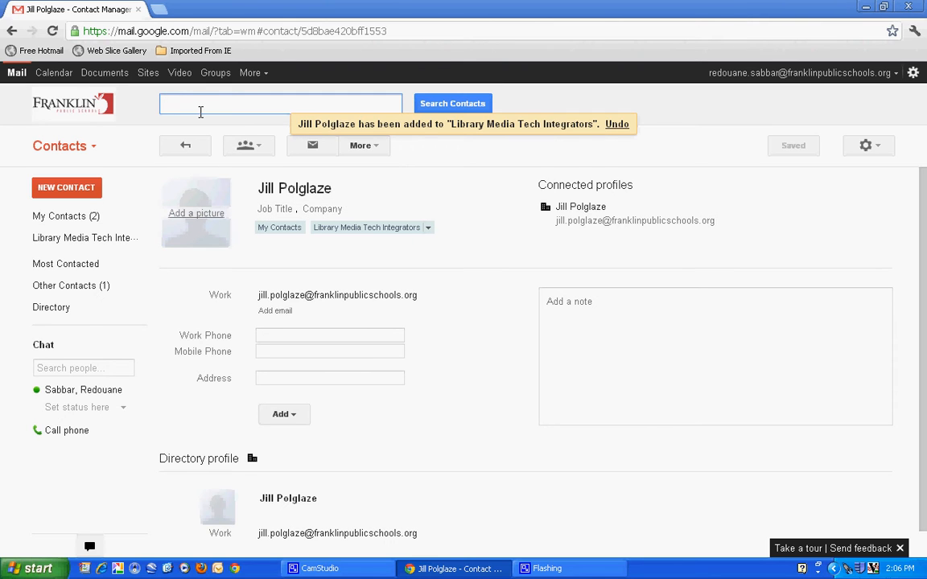
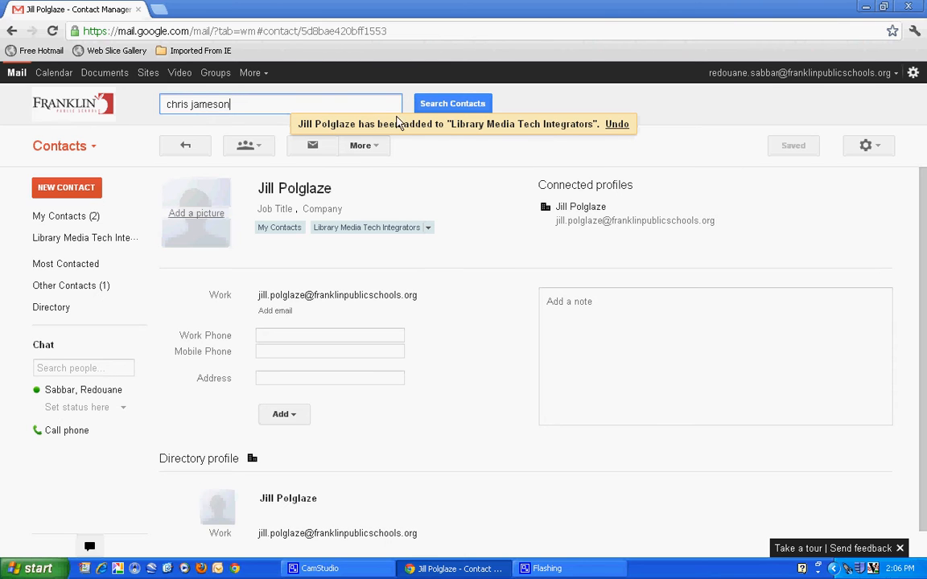
Find a third colleague by name and apply the Library Media Tech Integrators group to them.
{"action": "left_click", "coordinate": [447, 107]}
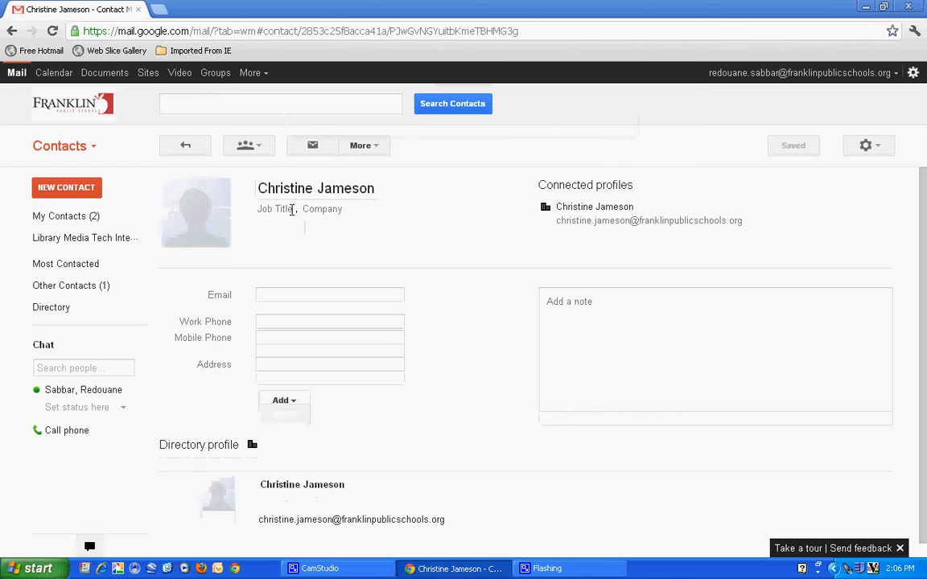
{"action": "left_click", "coordinate": [258, 146]}
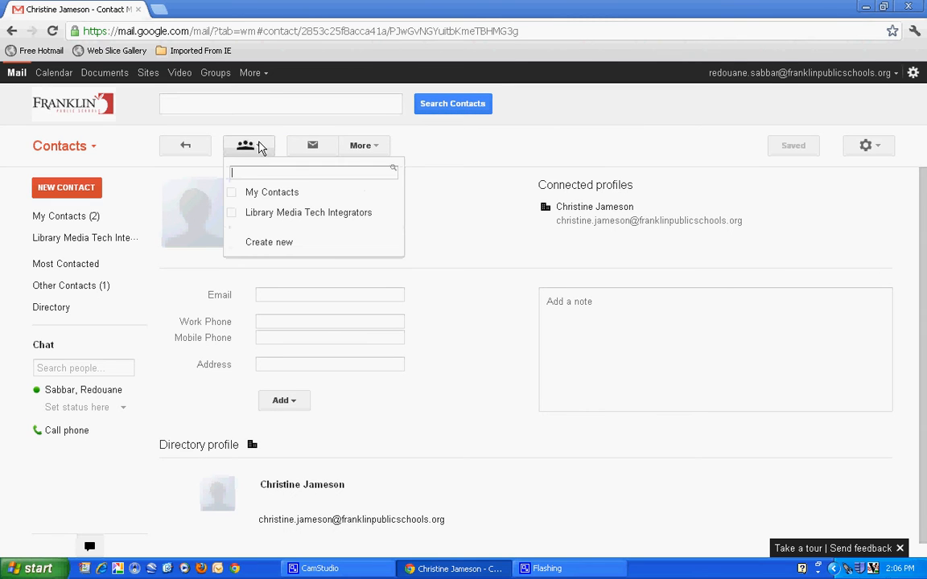
{"action": "left_click", "coordinate": [236, 214]}
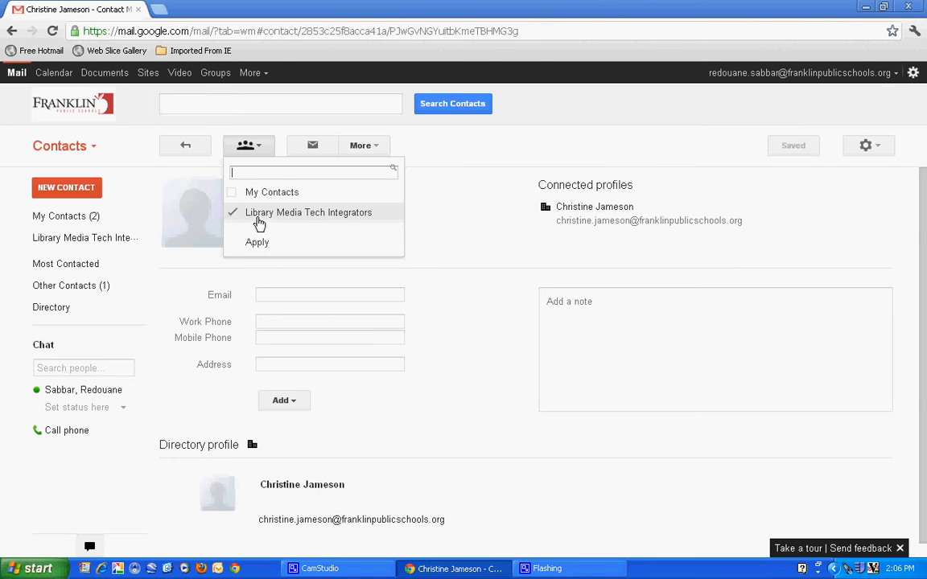
{"action": "left_click", "coordinate": [265, 217]}
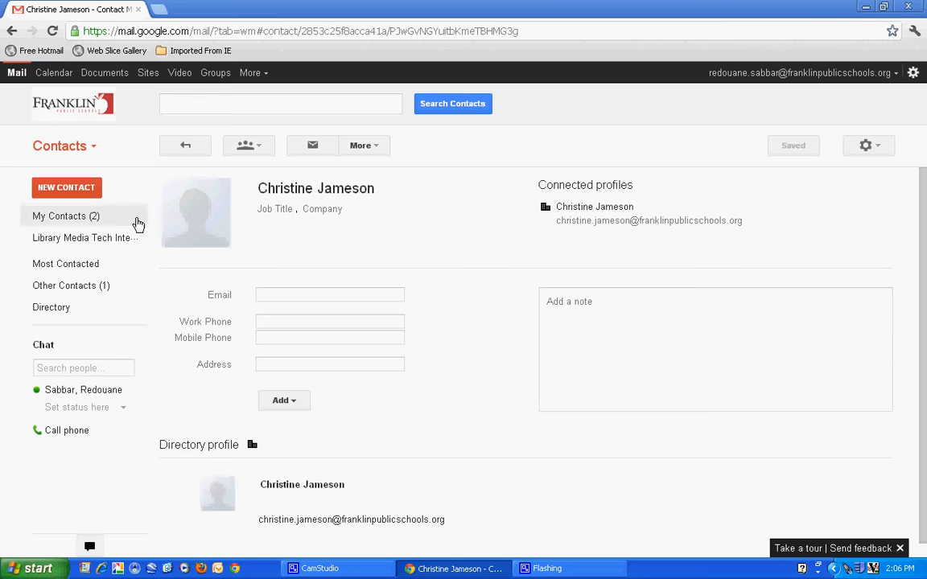
View the Library Media Tech Integrators members, then the empty Most Contacted list.
{"action": "left_click", "coordinate": [75, 243]}
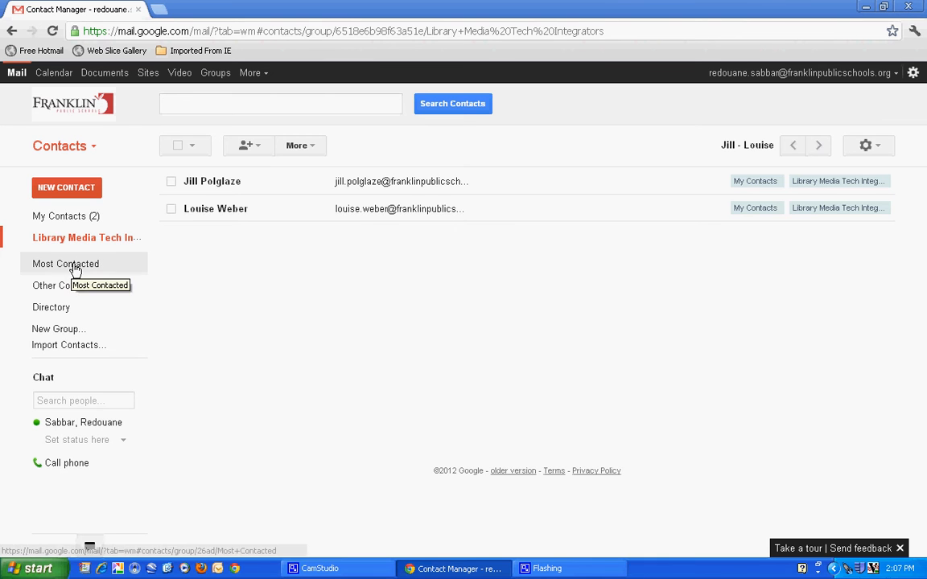
{"action": "left_click", "coordinate": [74, 267]}
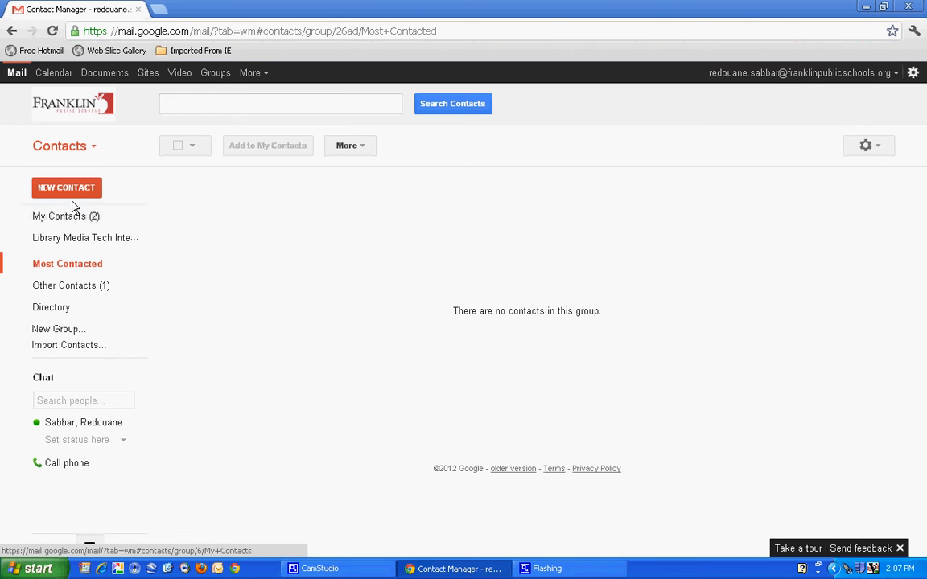
Look at Other Contacts, then open the school staff Directory for searching.
{"action": "left_click", "coordinate": [76, 285]}
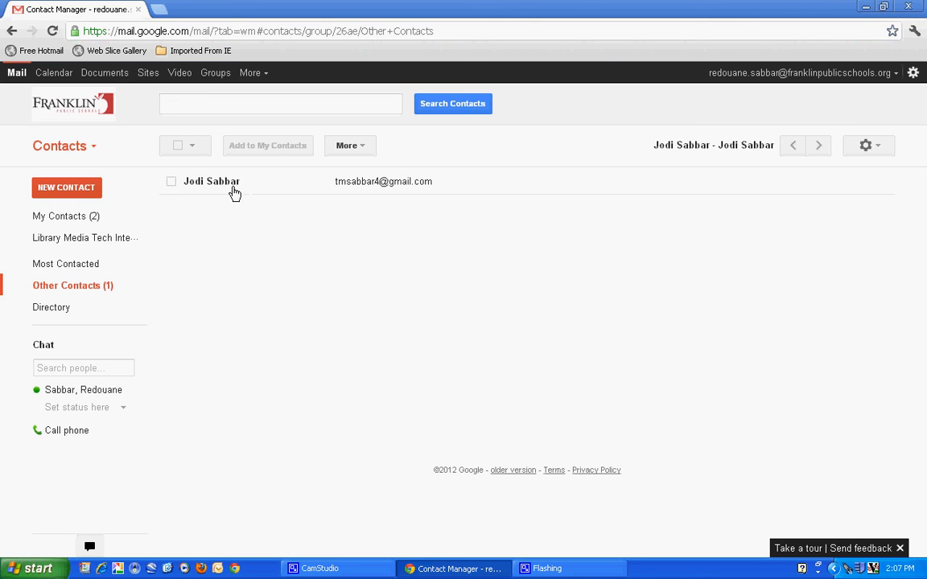
{"action": "mouse_move", "coordinate": [128, 207]}
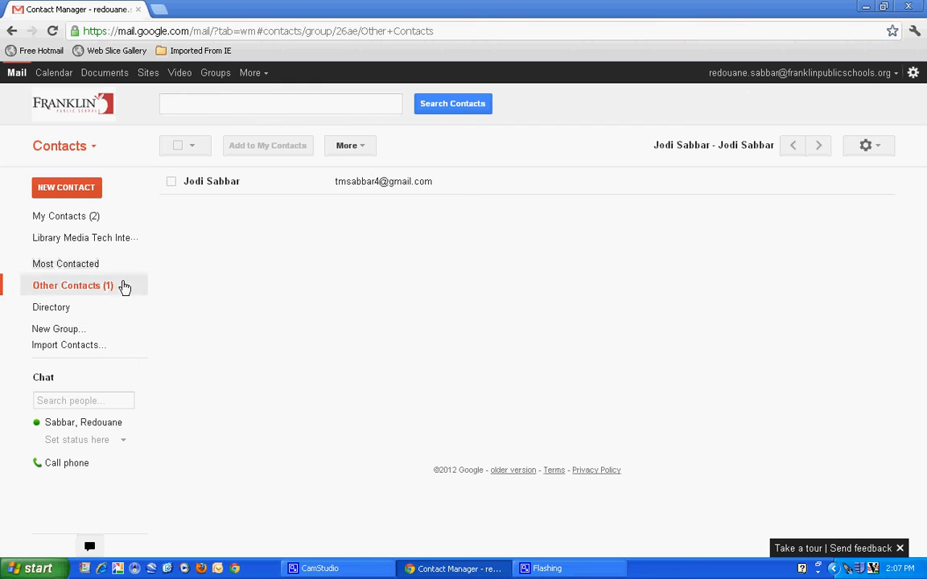
{"action": "left_click", "coordinate": [54, 308]}
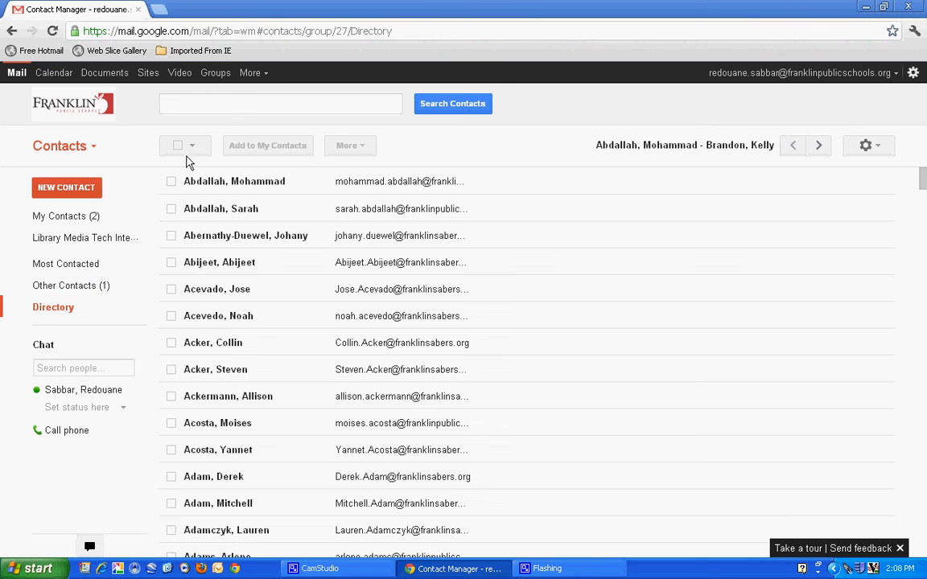
{"action": "left_click", "coordinate": [177, 101]}
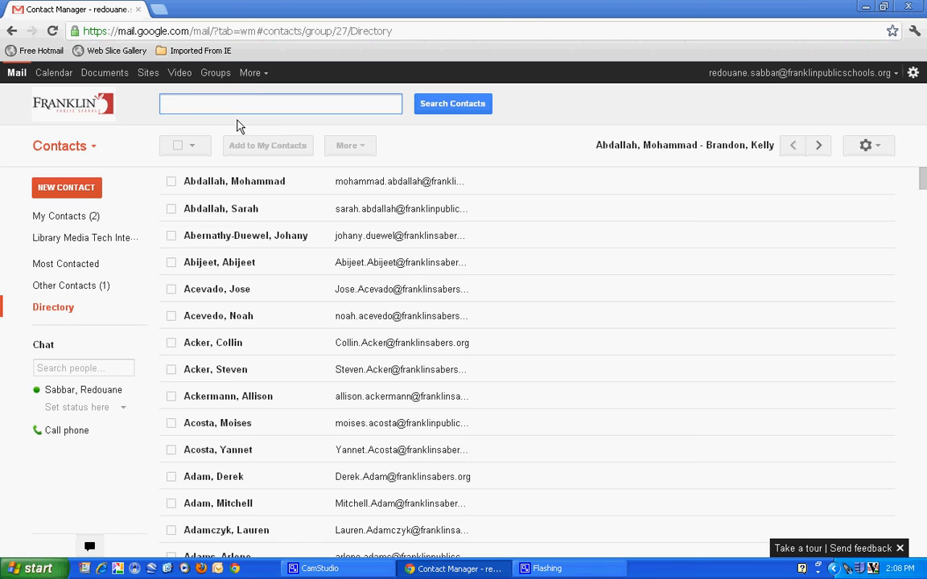
Run the directory search to open a colleague's profile page.
{"action": "key", "text": "Return"}
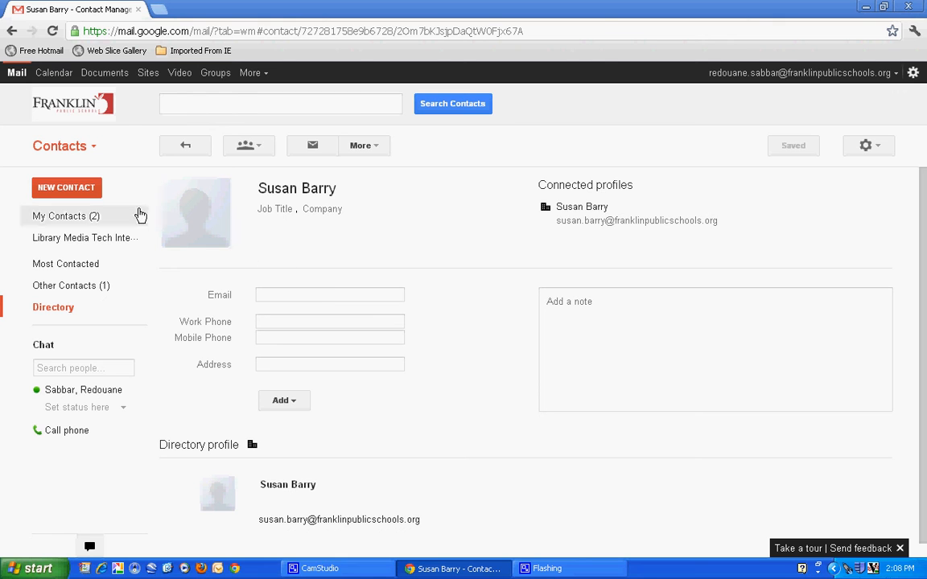
{"action": "left_click", "coordinate": [88, 152]}
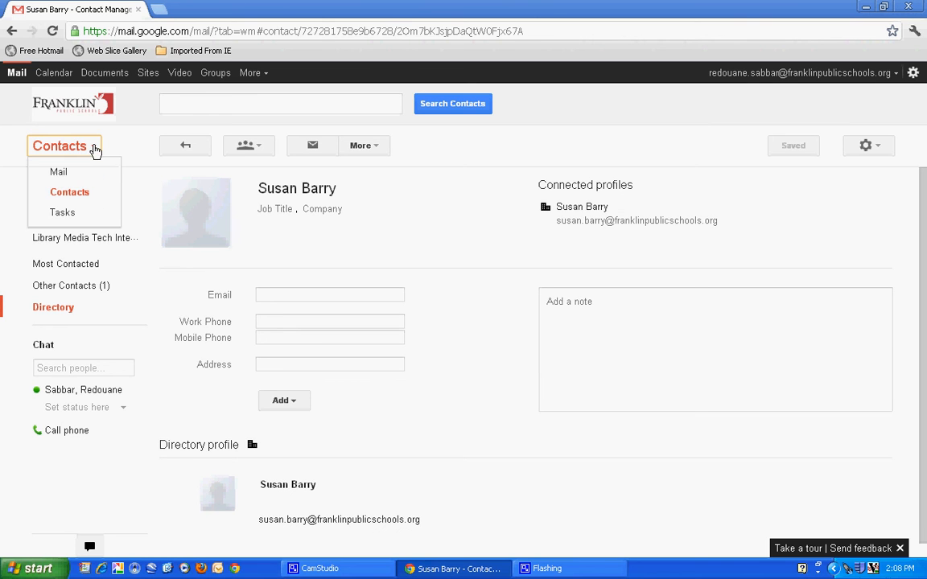
In Mail, compose a new email with a searched colleague picked as the recipient.
{"action": "left_click", "coordinate": [59, 174]}
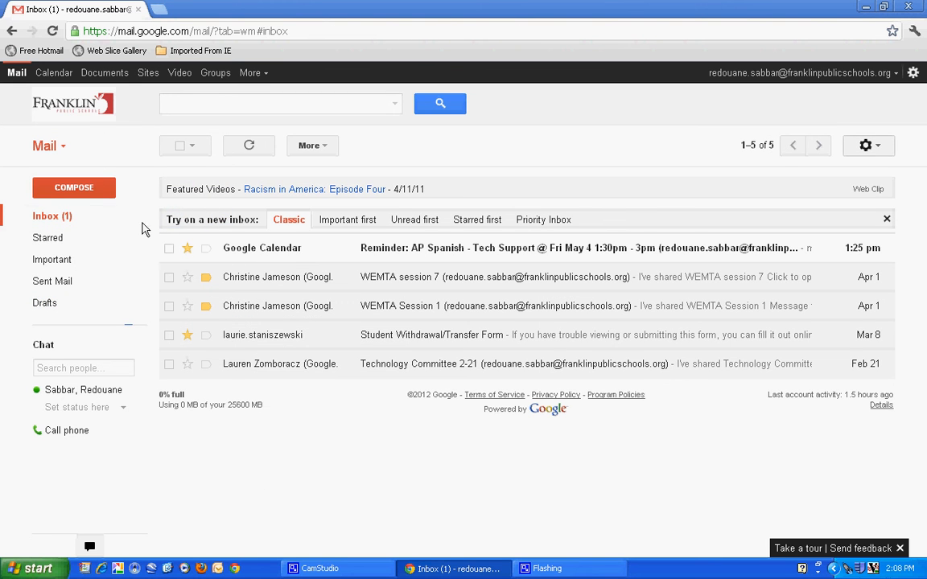
{"action": "left_click", "coordinate": [79, 190]}
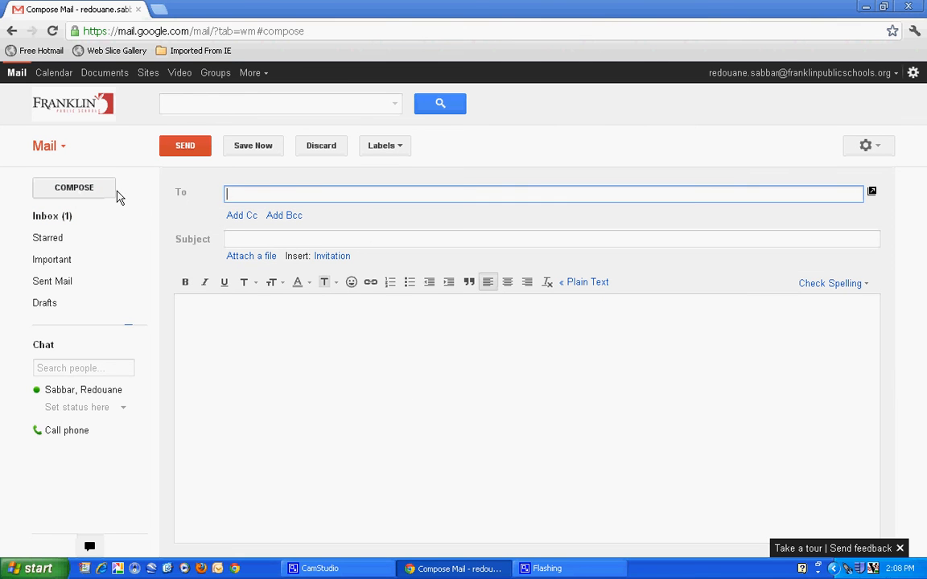
{"action": "left_click", "coordinate": [181, 195]}
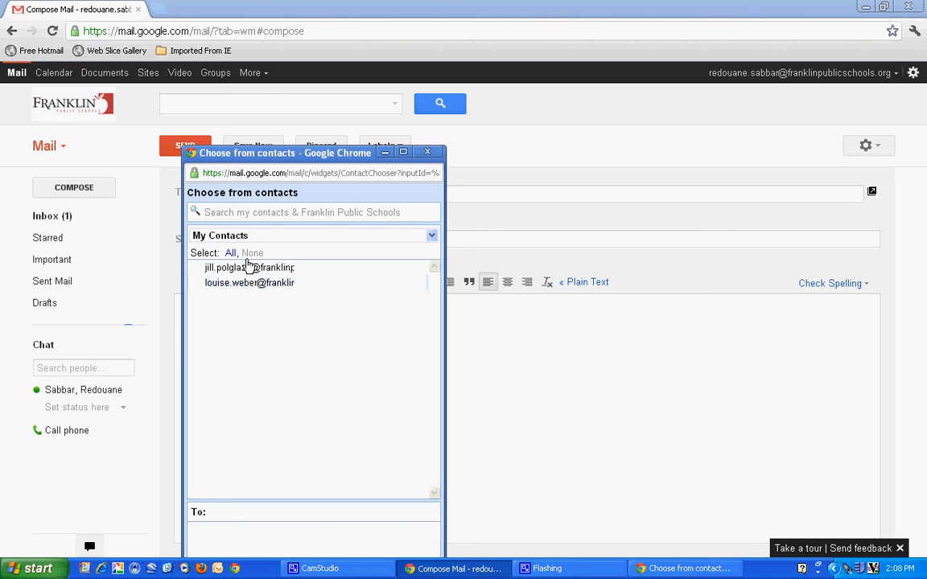
{"action": "left_click", "coordinate": [245, 212]}
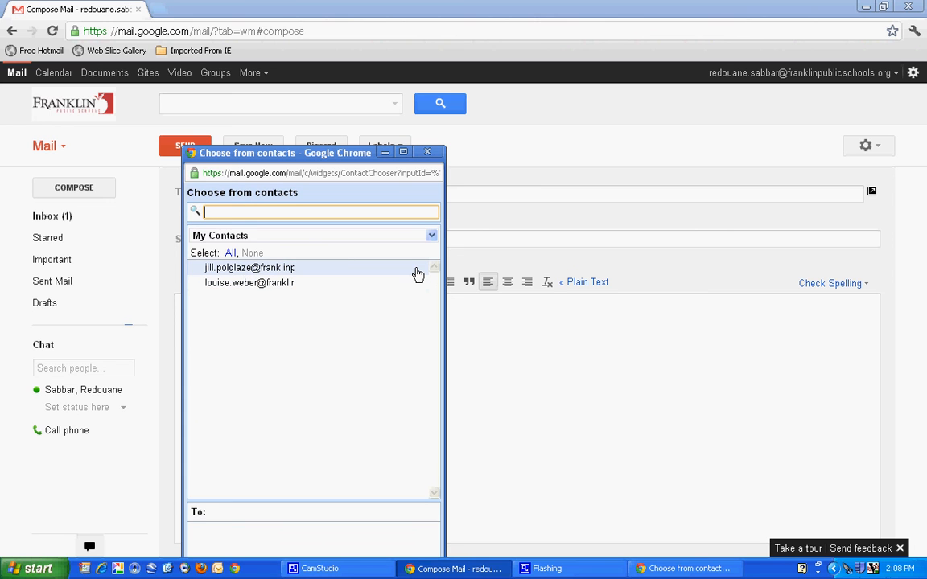
{"action": "type", "text": "barry"}
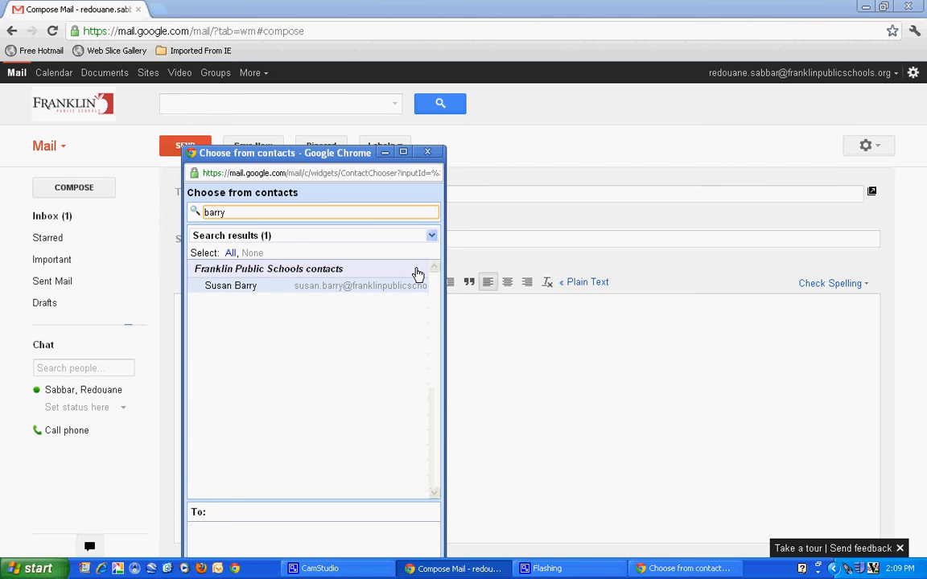
{"action": "left_click", "coordinate": [262, 288]}
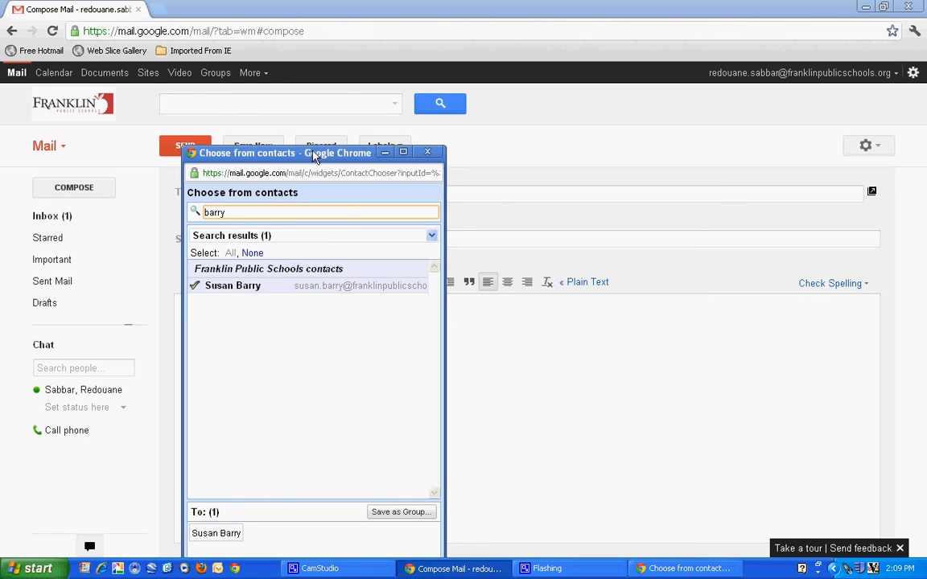
{"action": "left_click_drag", "start_coordinate": [314, 157], "coordinate": [305, 99]}
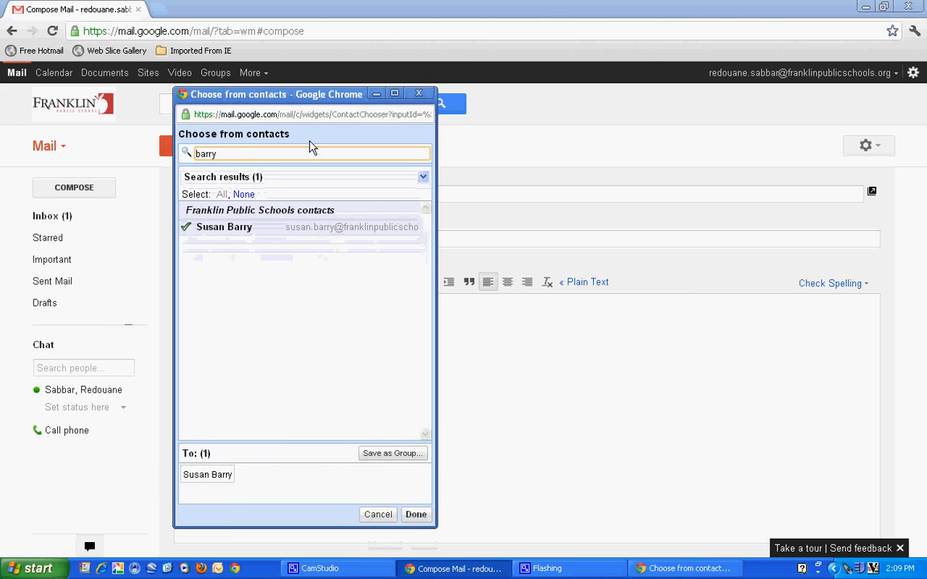
{"action": "left_click", "coordinate": [416, 515]}
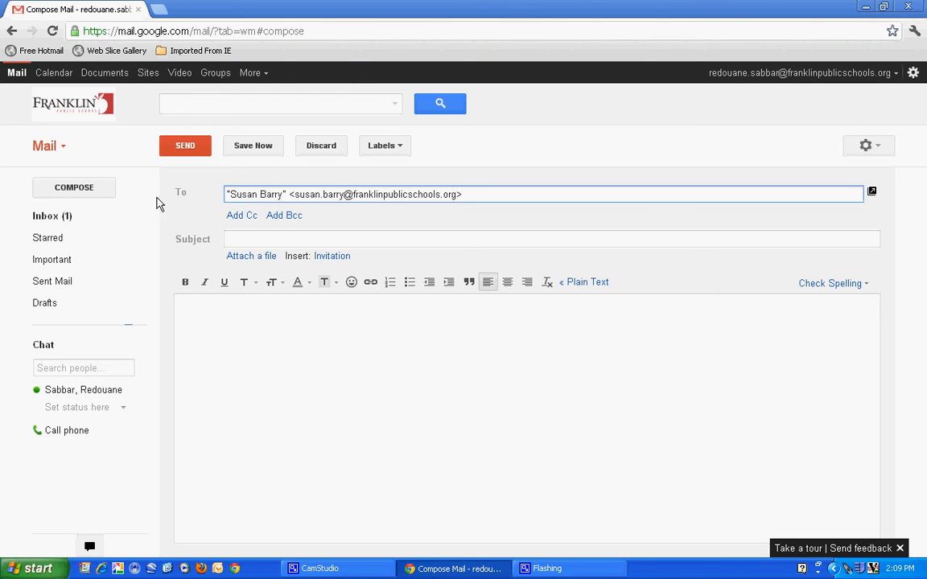
Back in Contacts, create the 'PLC English' group and open its empty list.
{"action": "left_click", "coordinate": [62, 151]}
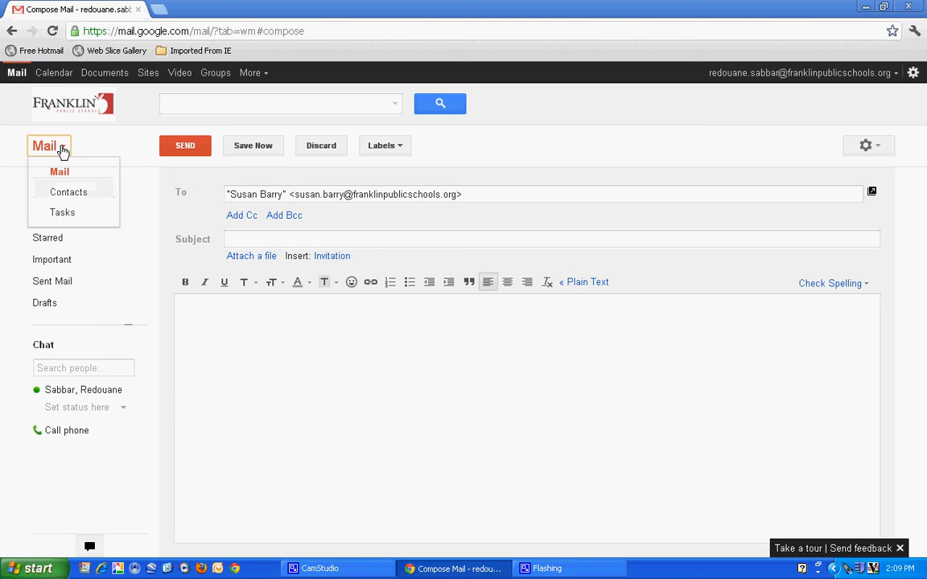
{"action": "left_click", "coordinate": [64, 197]}
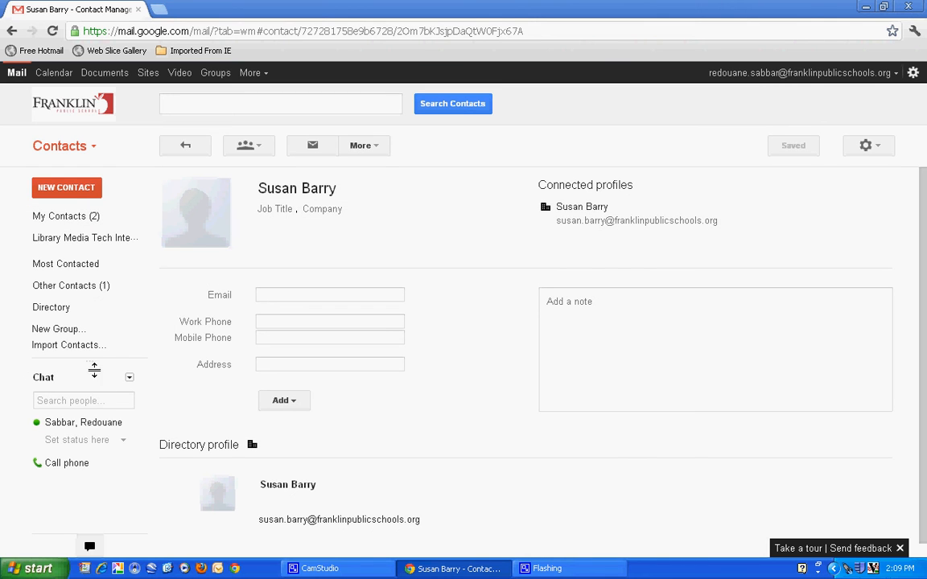
{"action": "left_click", "coordinate": [58, 330]}
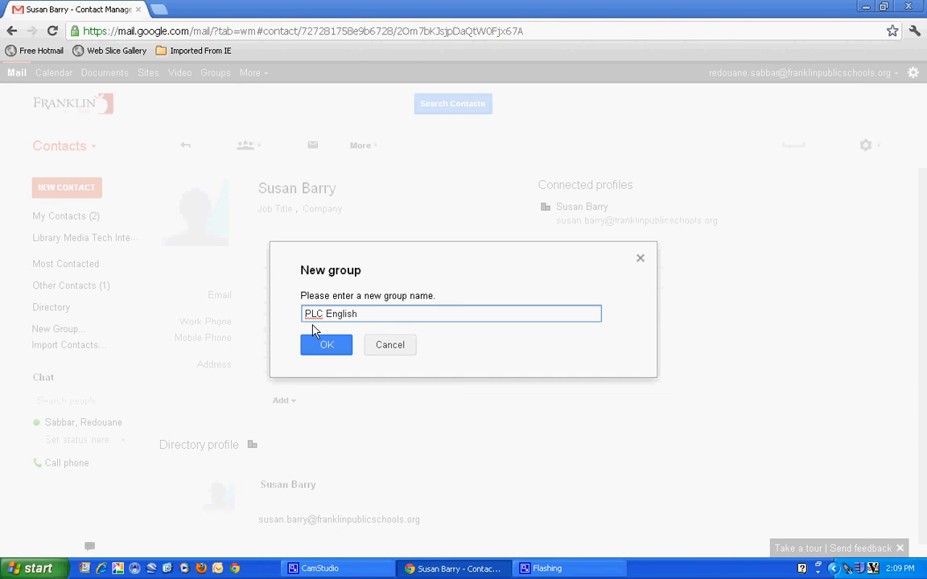
{"action": "left_click", "coordinate": [326, 346]}
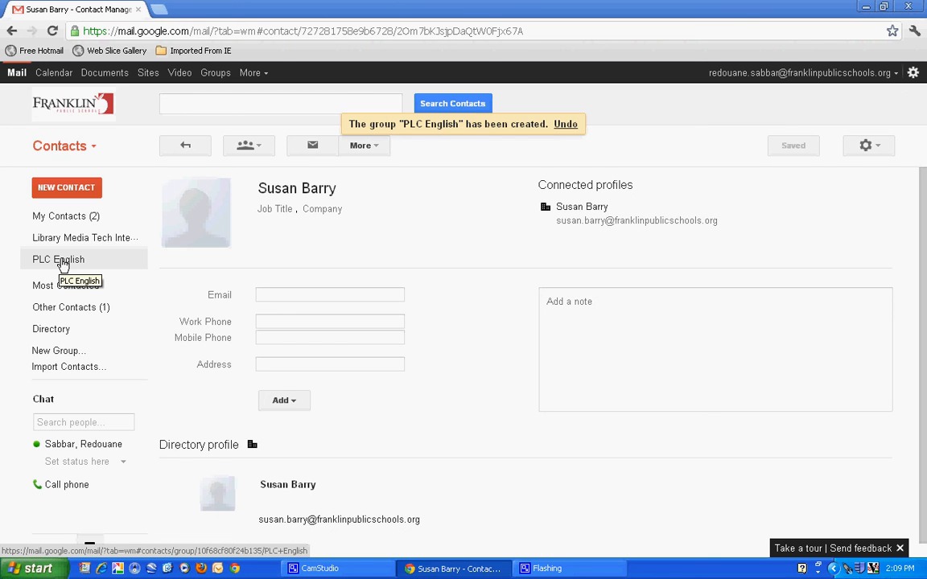
{"action": "left_click", "coordinate": [63, 262]}
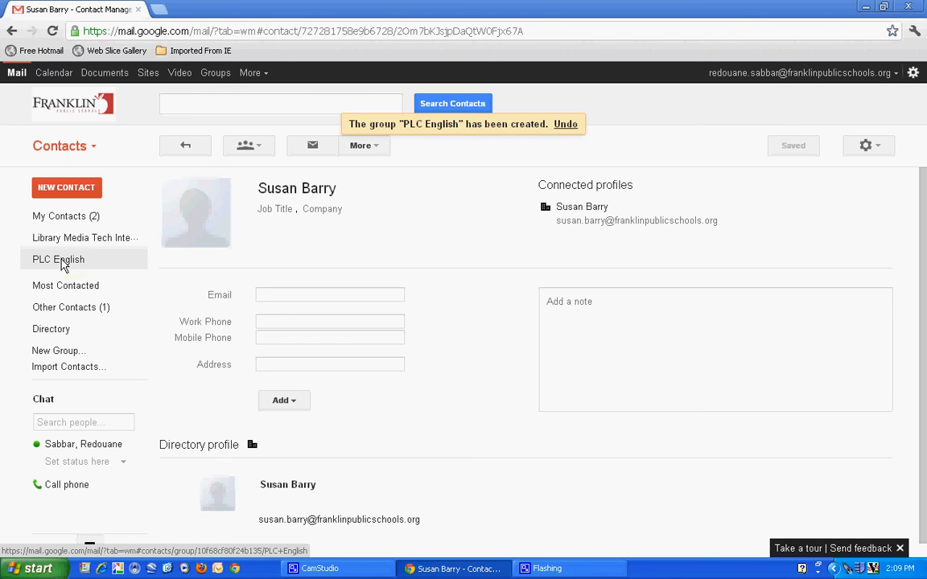
Search for a colleague and tick PLC English in their Groups list.
{"action": "left_click", "coordinate": [196, 105]}
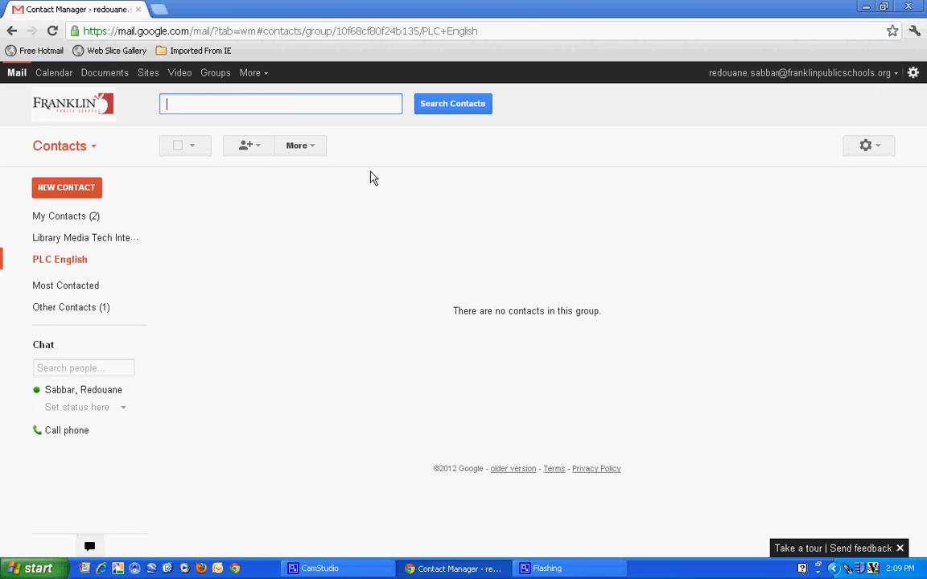
{"action": "type", "text": "Latour"}
{"action": "key", "text": "Return"}
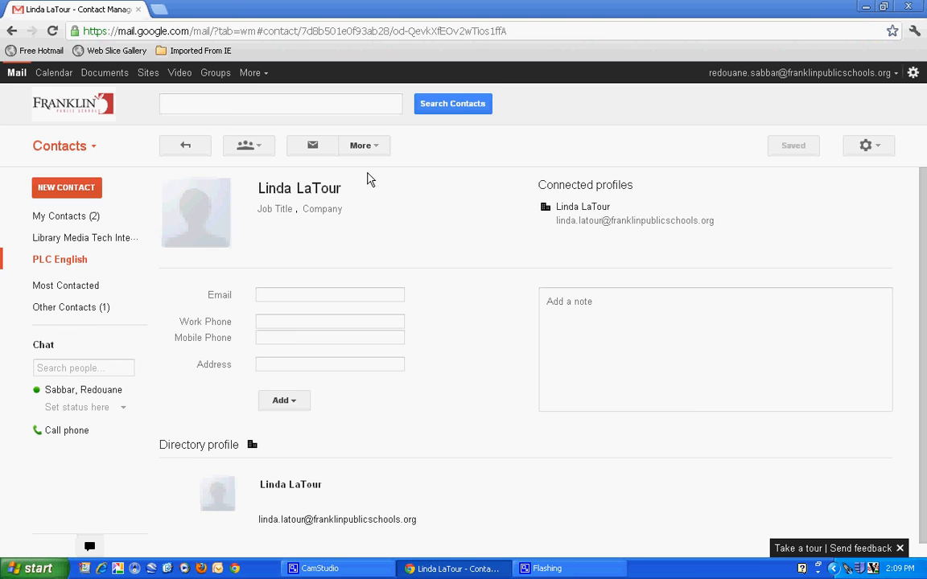
{"action": "left_click", "coordinate": [260, 152]}
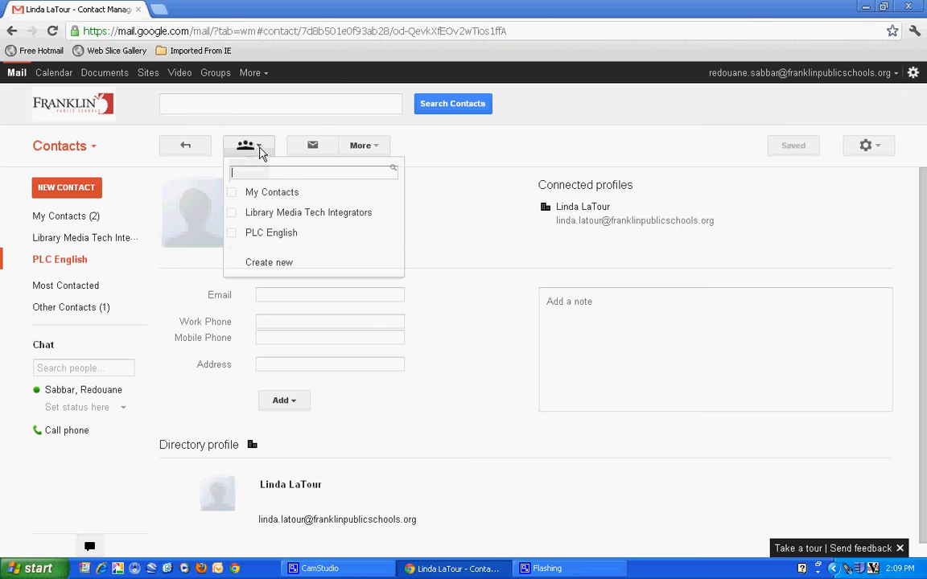
{"action": "left_click", "coordinate": [244, 235]}
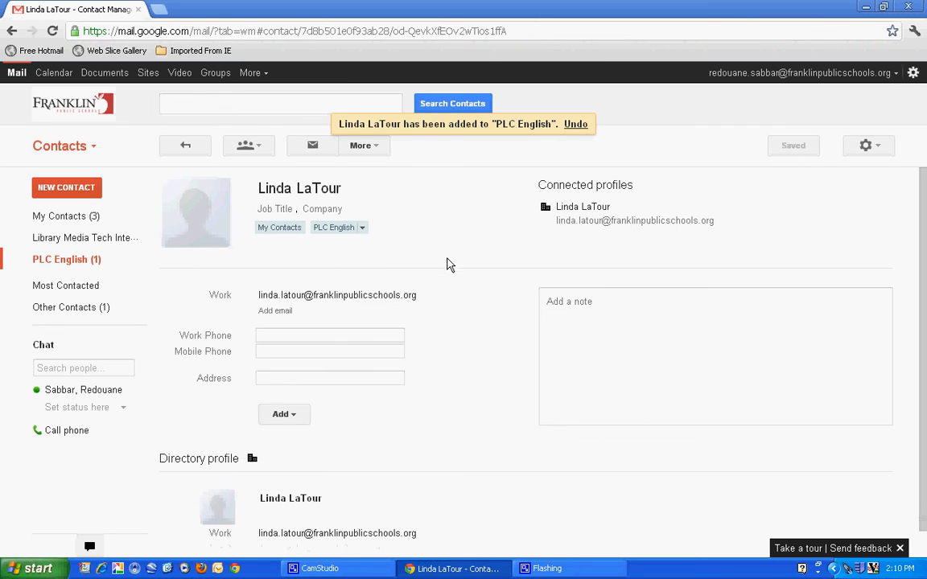